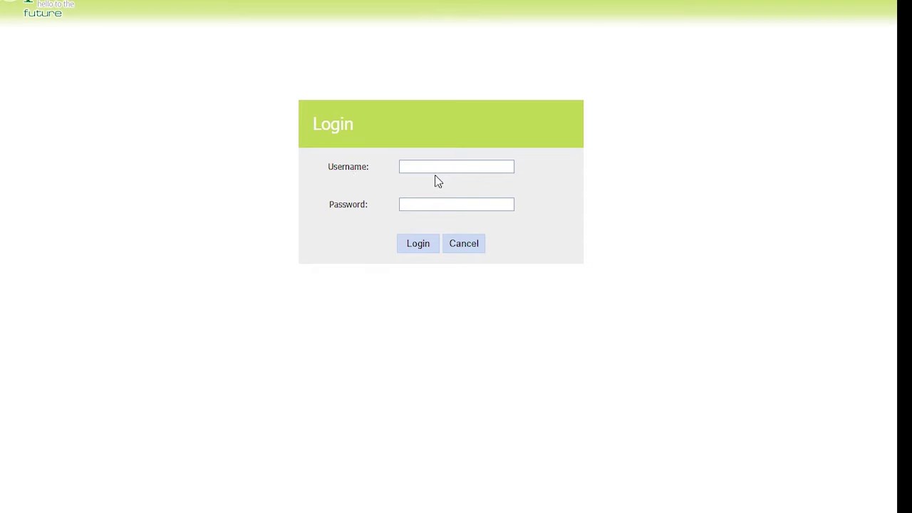
Submit a login as admin with the account password; the form returns with both fields blank
left_click(439, 168)
type("admin")
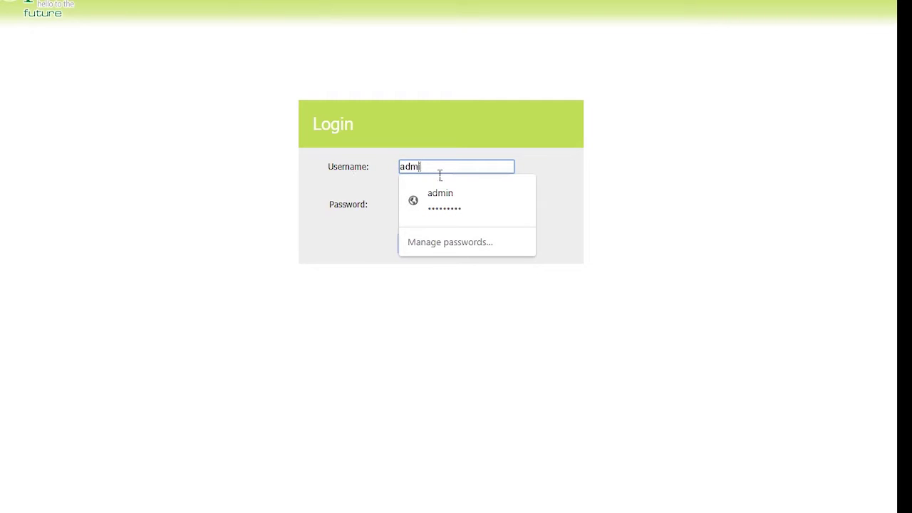
left_click(348, 264)
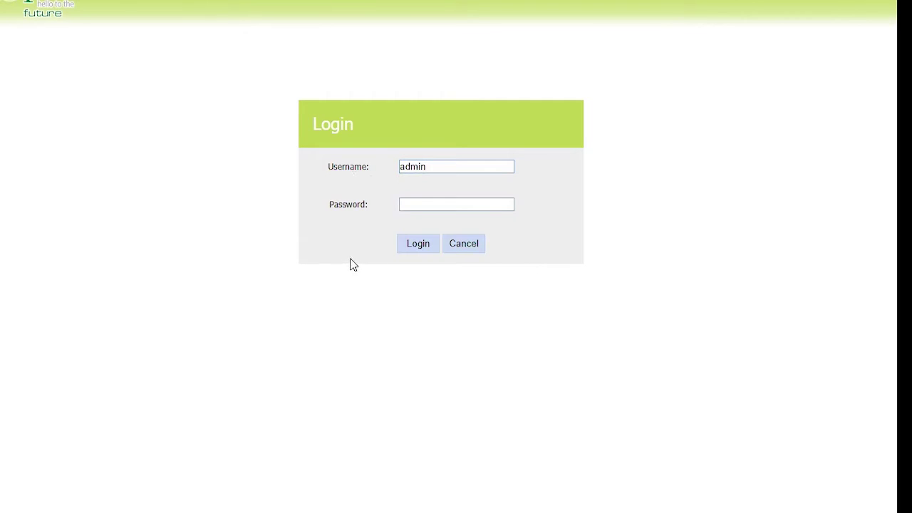
left_click(428, 209)
type("admin")
key("Return")
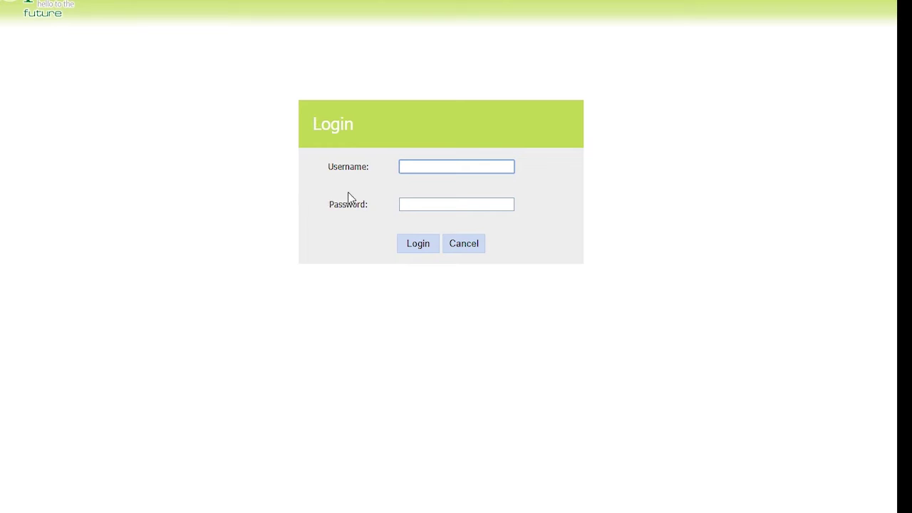
Log in to the router using the browser's saved admin credentials
left_click(456, 168)
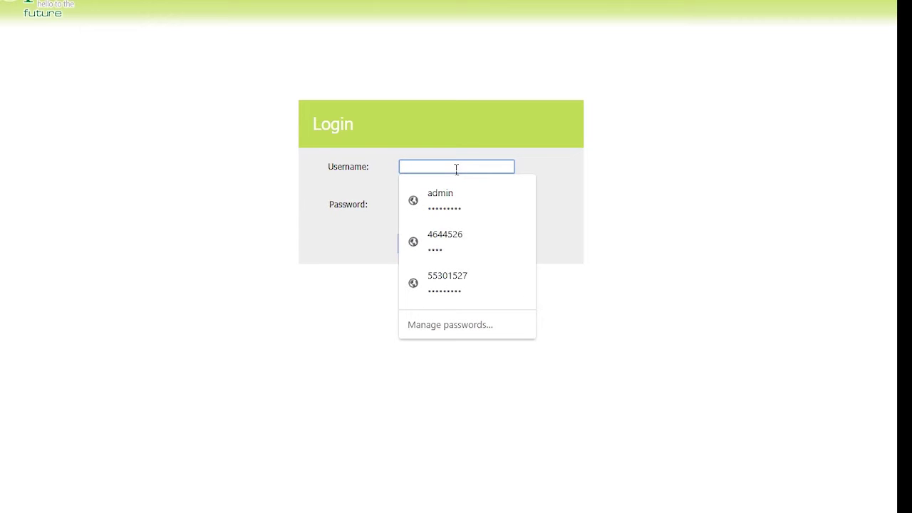
left_click(449, 199)
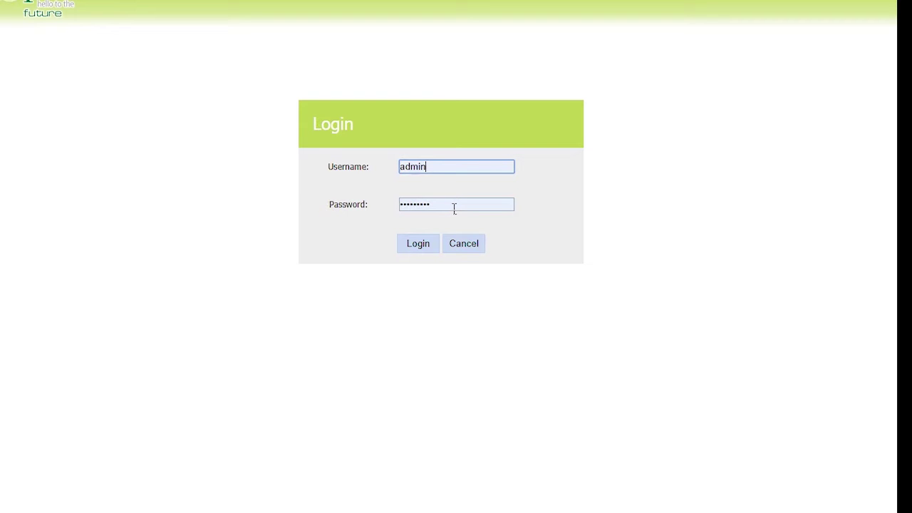
left_click(425, 247)
left_click(425, 246)
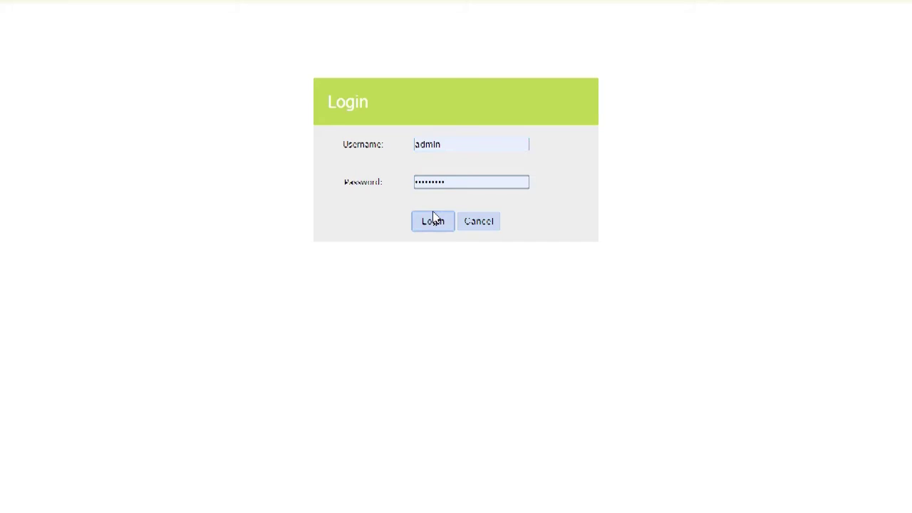
left_click(433, 219)
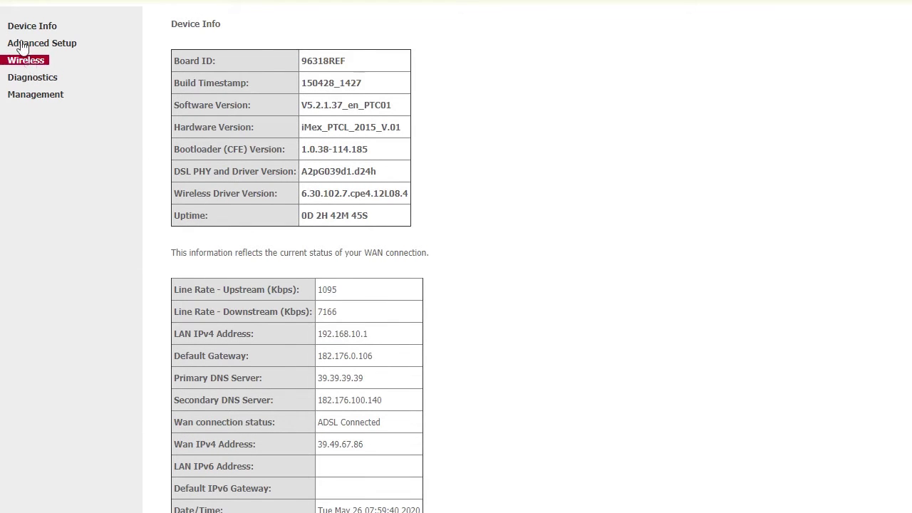
Show the Wireless Security page with WPS setup and WPA2-PSK access point settings
left_click(26, 63)
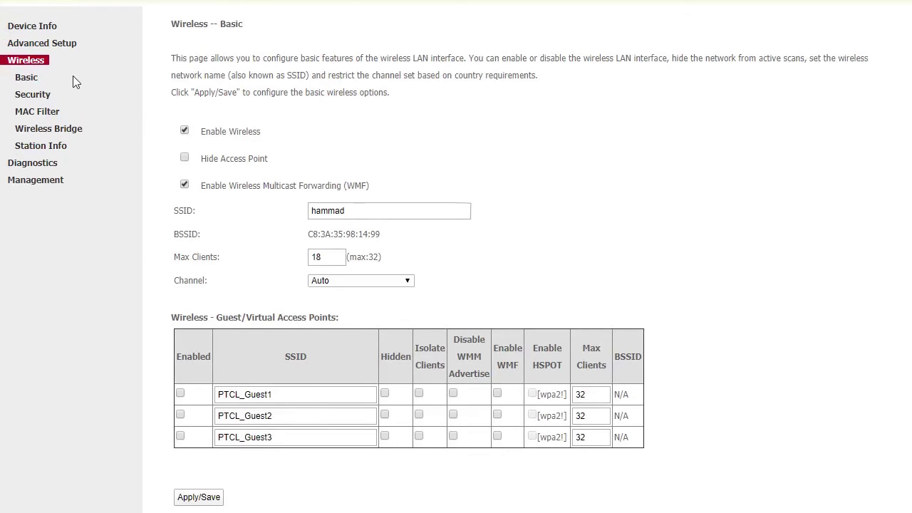
left_click(54, 95)
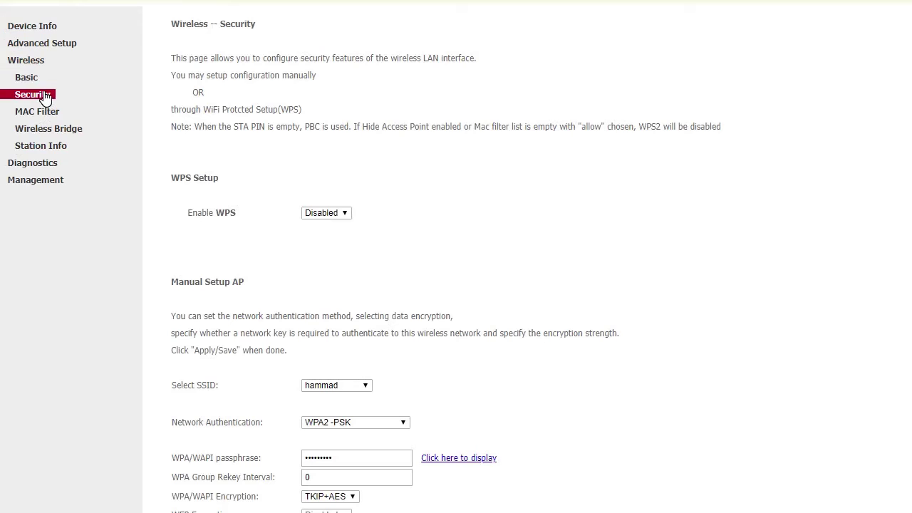
left_click(354, 389)
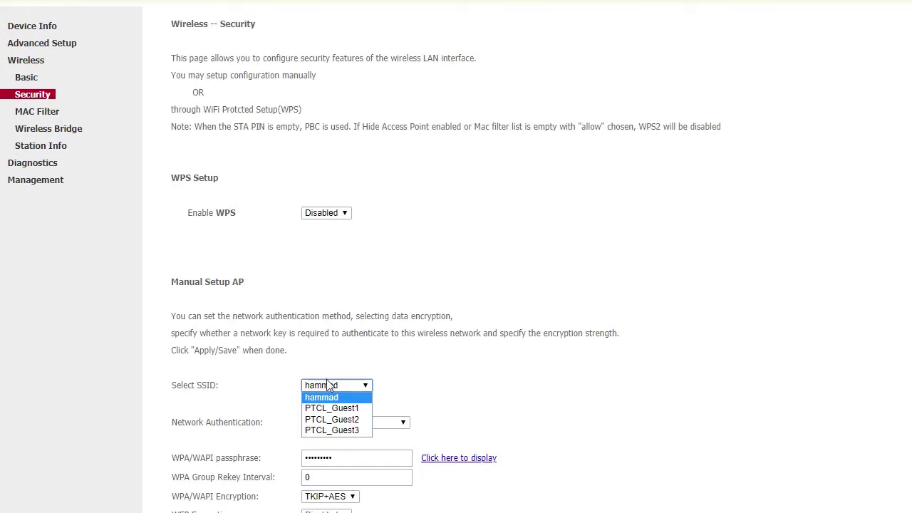
left_click(327, 385)
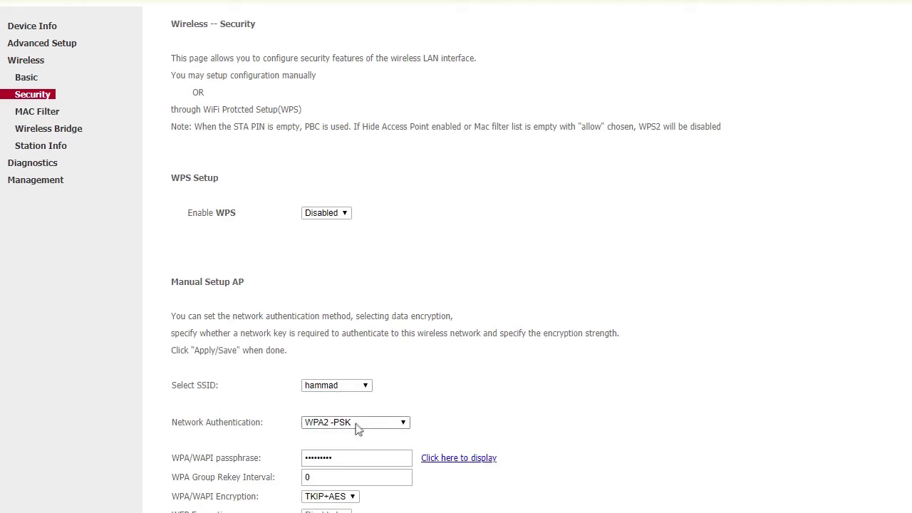
left_click(358, 427)
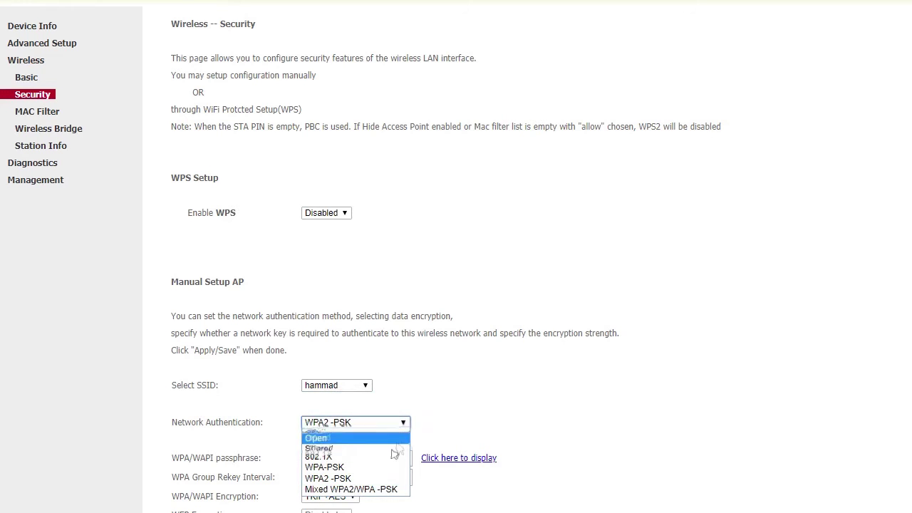
left_click(435, 455)
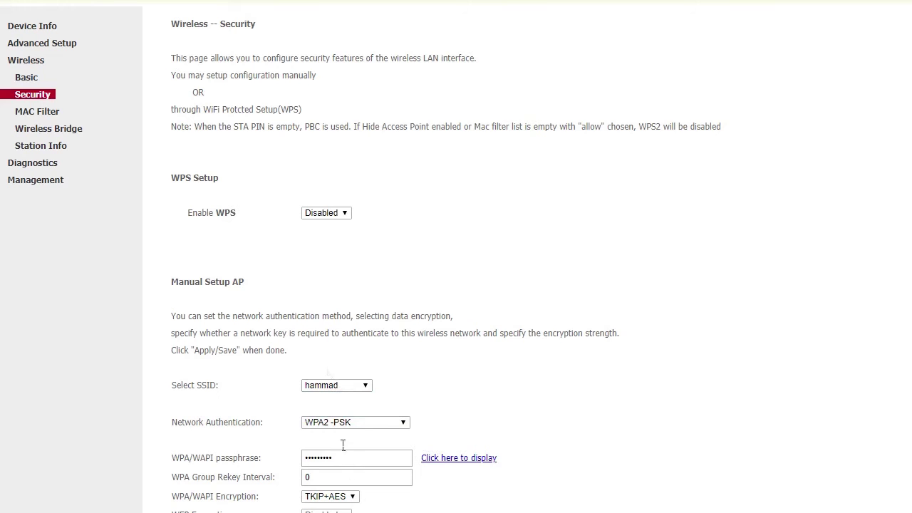
left_click(360, 461)
left_click(468, 458)
Check the SSID and Max Clients fields on Wireless Basic, and expand Management
left_click(31, 62)
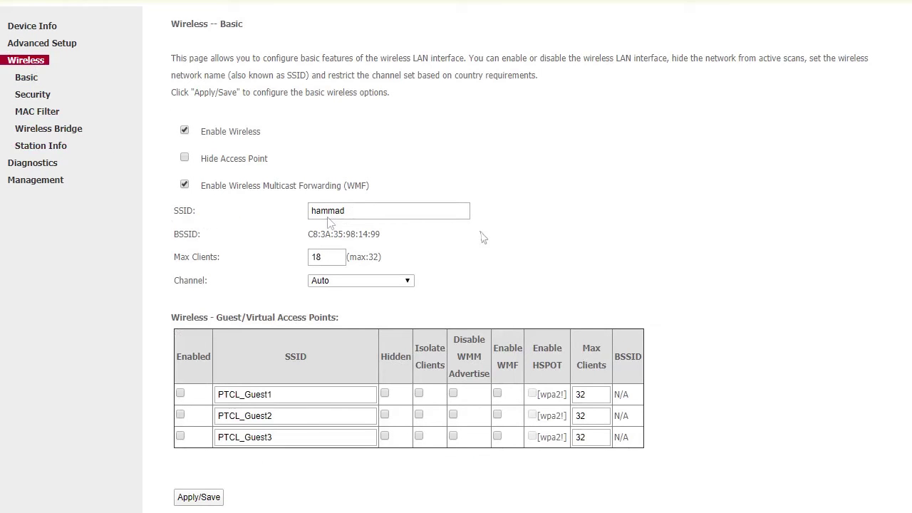
left_click(424, 218)
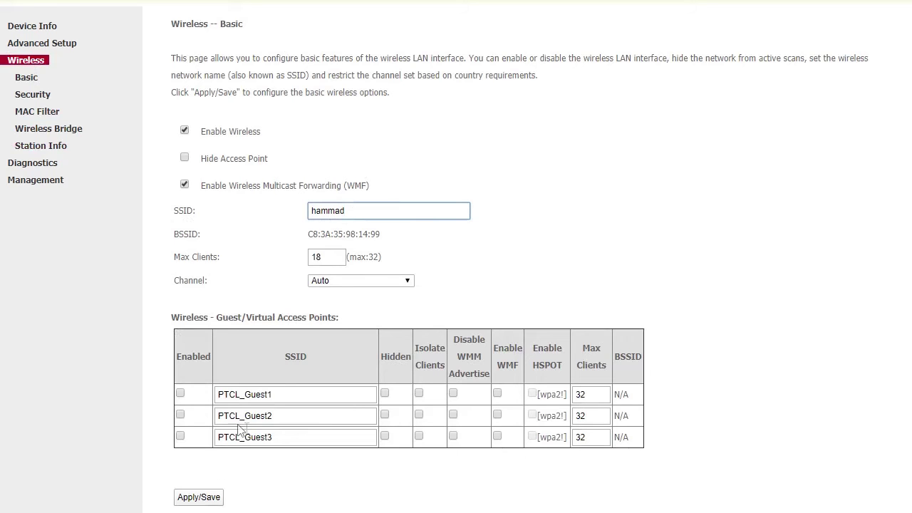
left_click(337, 264)
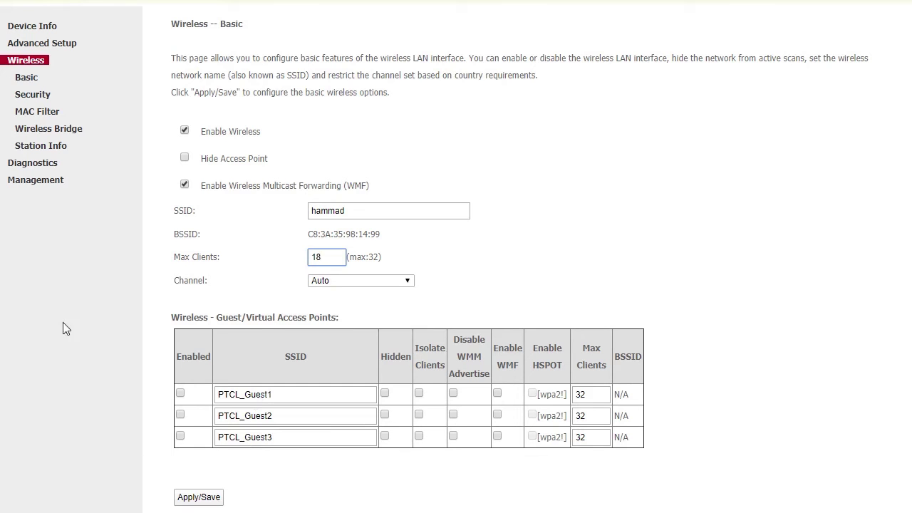
left_click(42, 184)
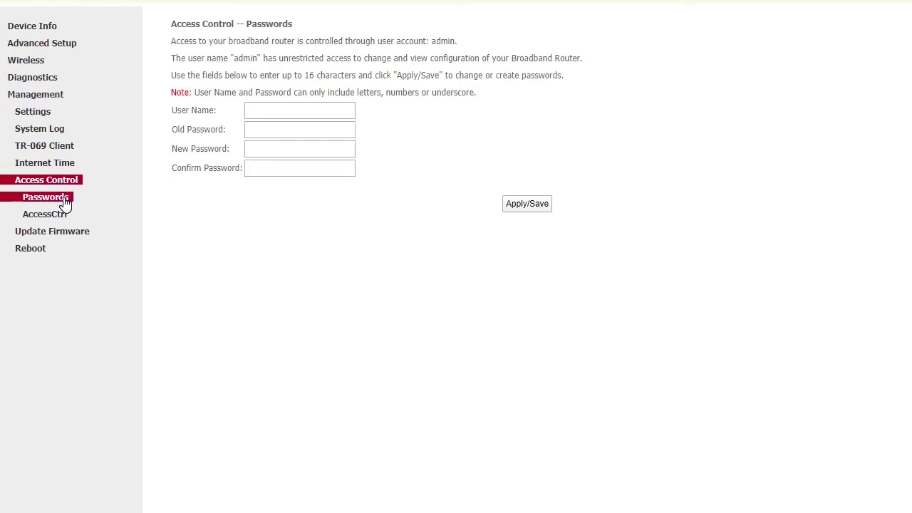
Fill User Name and Old Password from the saved admin login, leaving new passwords blank, and return to Device Info
left_click(277, 118)
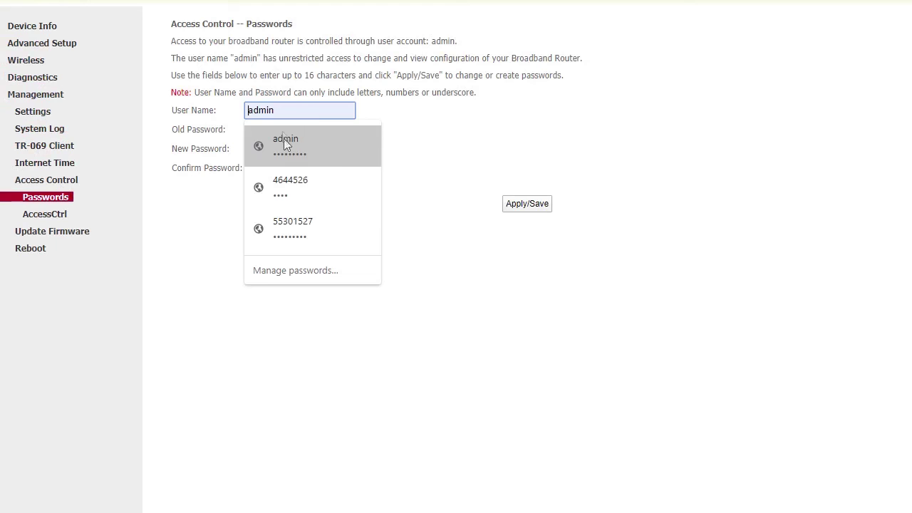
left_click(284, 140)
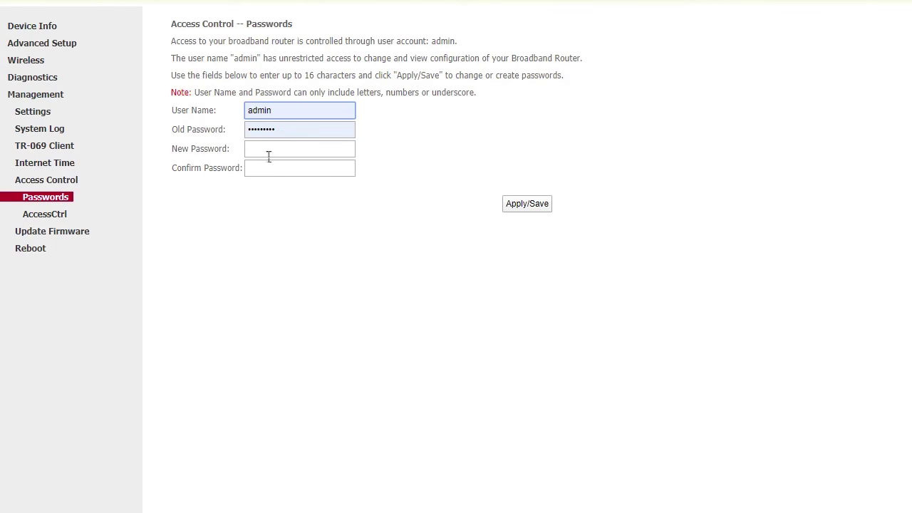
left_click(268, 154)
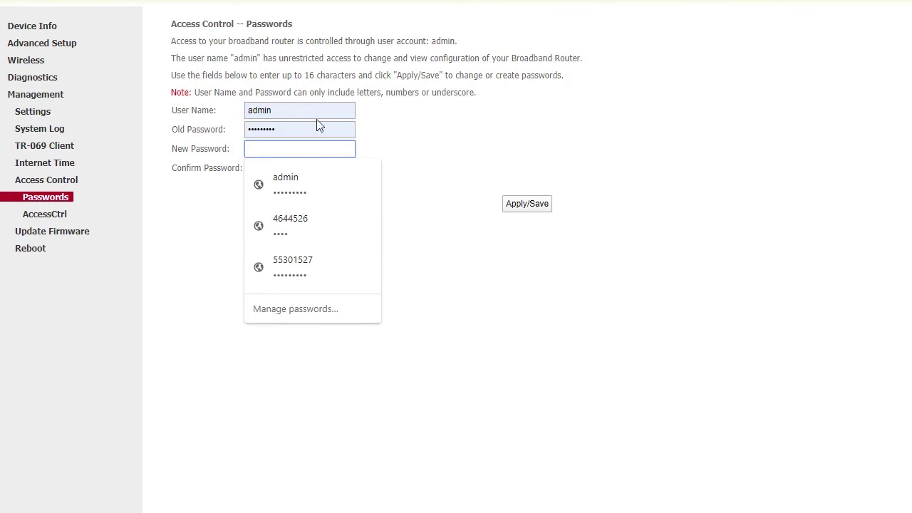
left_click(416, 178)
left_click(303, 171)
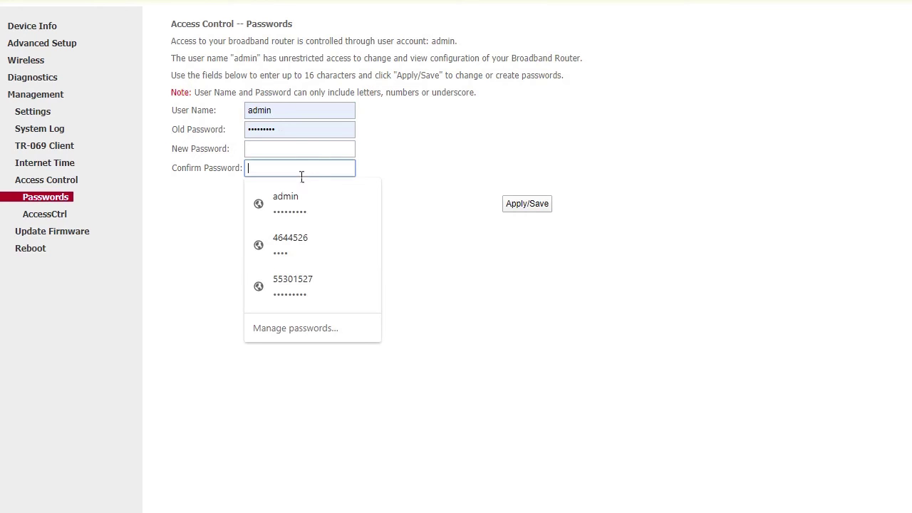
left_click(399, 175)
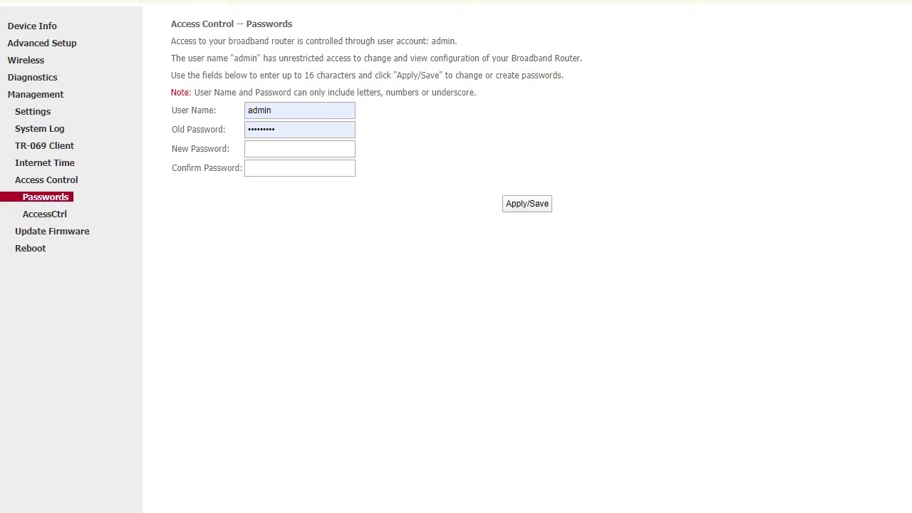
left_click(32, 26)
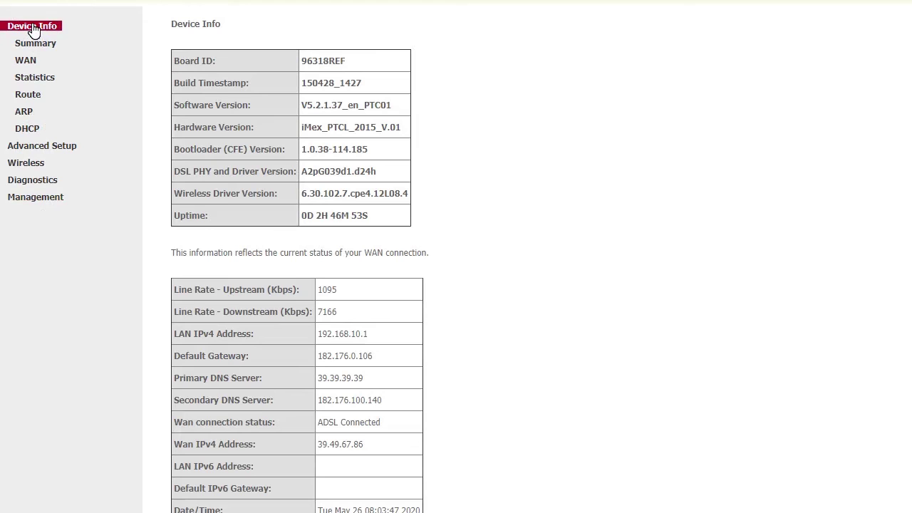
Display the ARP table of eight br0 entries, two marked Incomplete
left_click(40, 114)
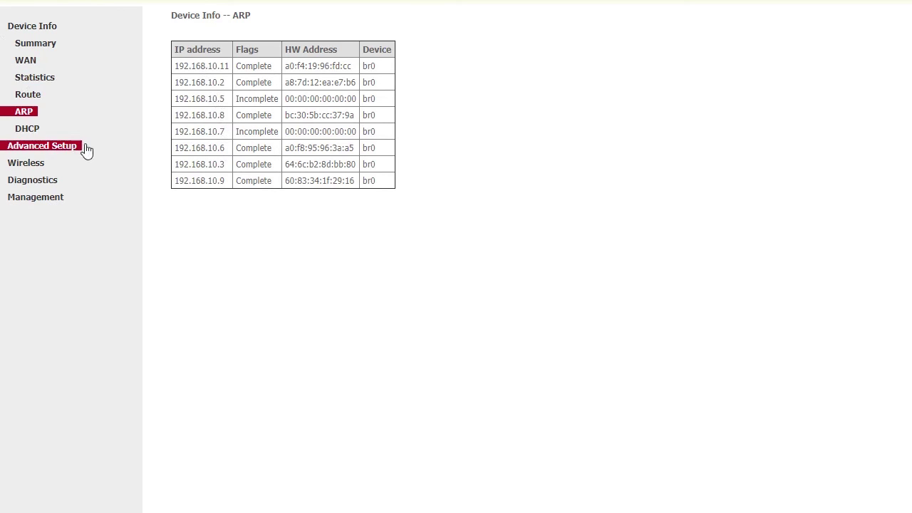
View and refresh the DHCP Leases table of ten clients, then go to Wireless Basic
left_click(38, 134)
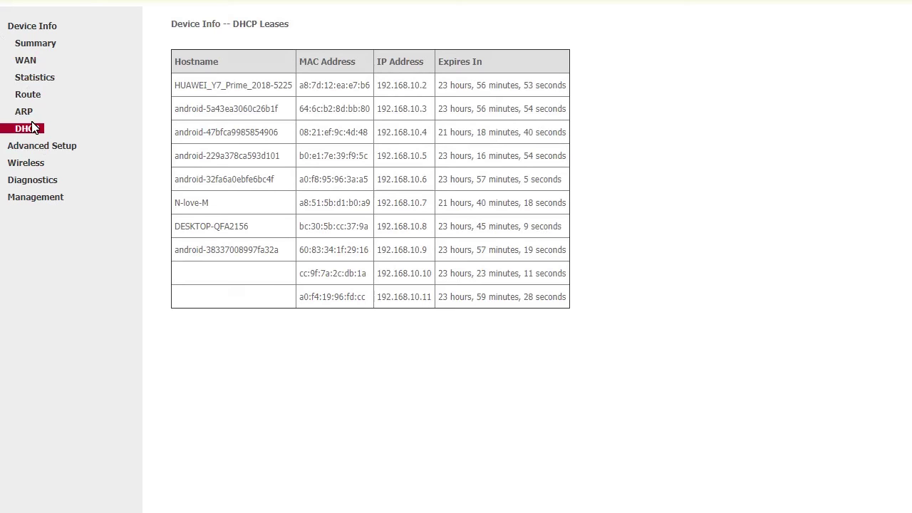
left_click(33, 127)
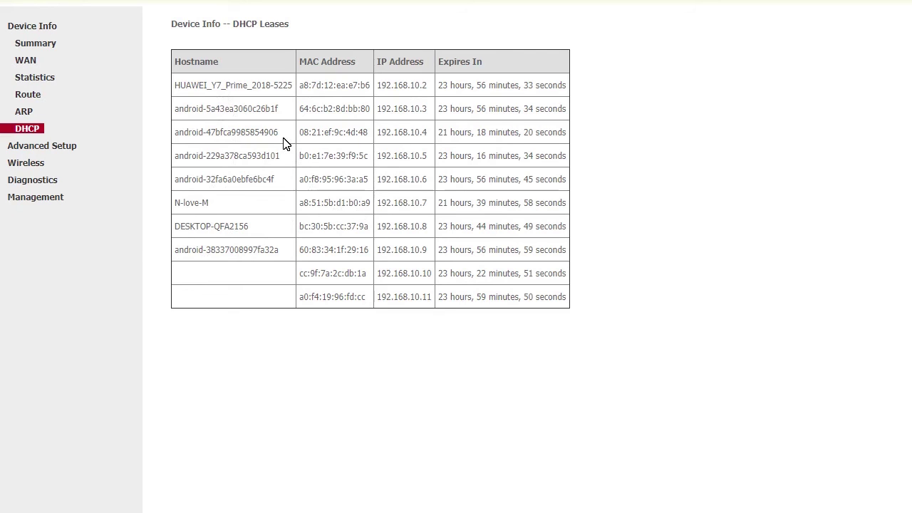
left_click(28, 95)
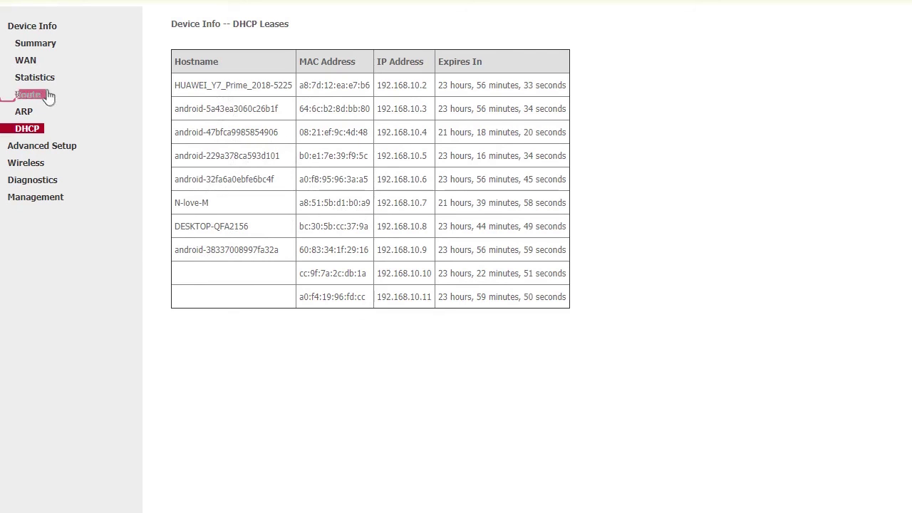
Go to the Wireless Station Info list of authenticated stations
left_click(28, 163)
left_click(34, 150)
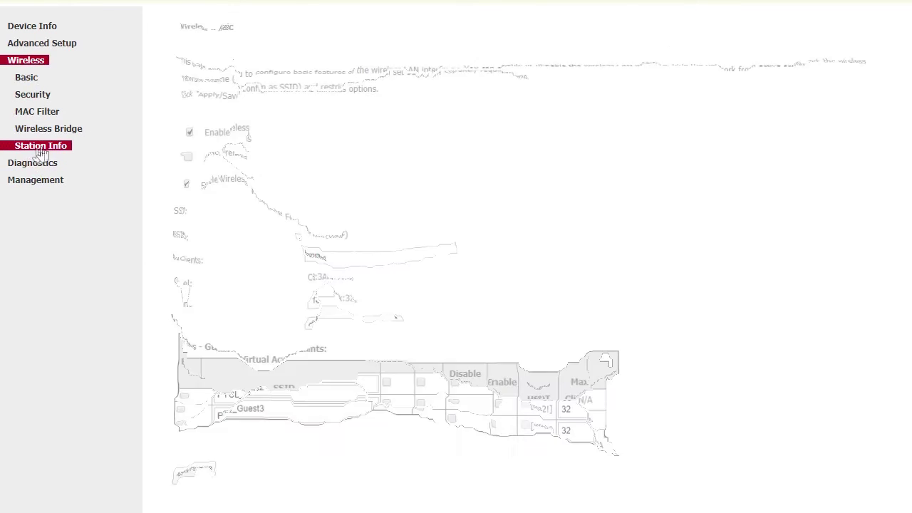